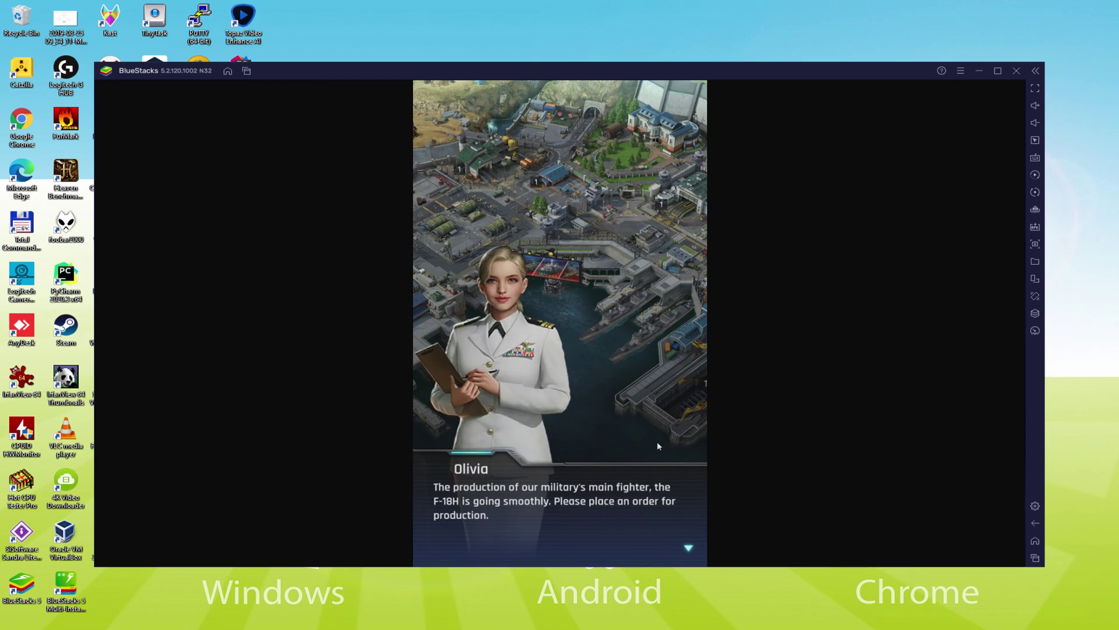
Go to the Jet Factory and build the F-18H jet.
{"action": "left_click", "coordinate": [658, 446]}
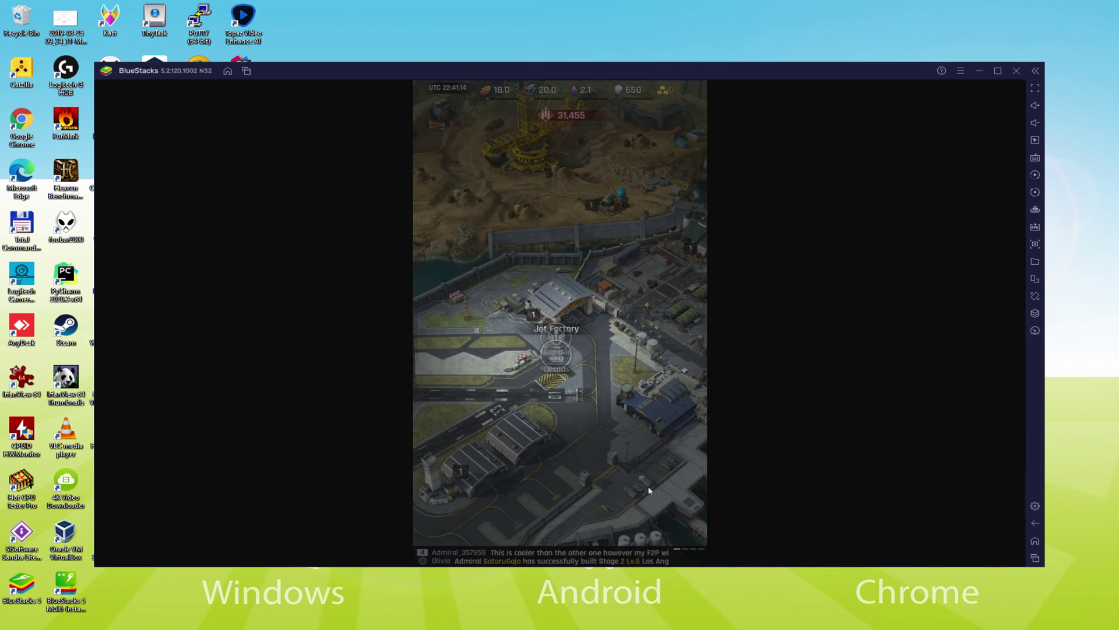
{"action": "left_click", "coordinate": [630, 416]}
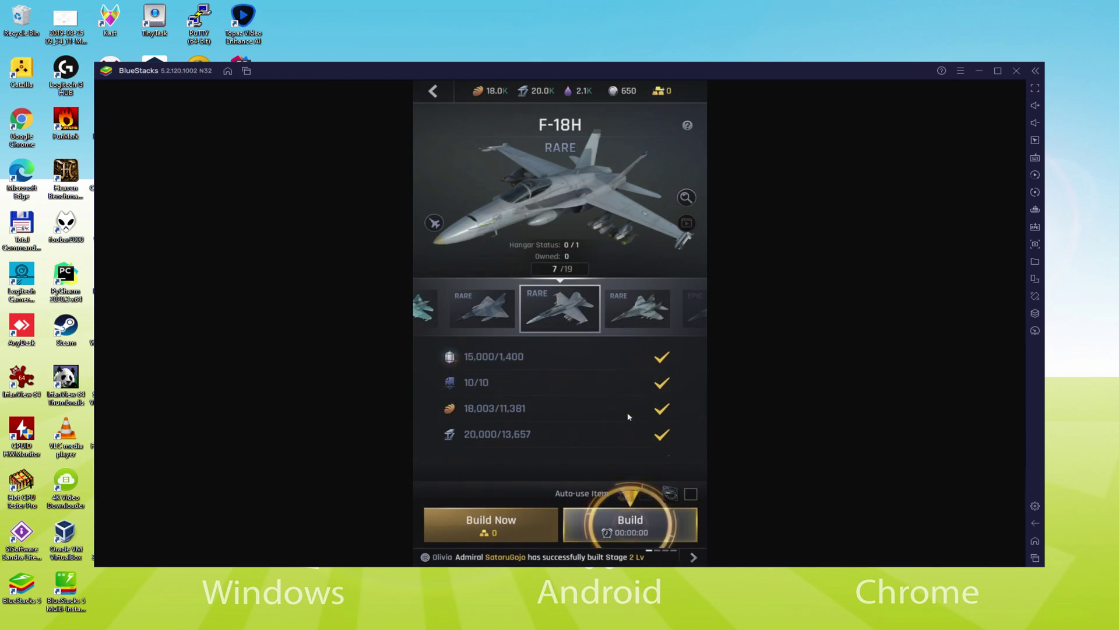
{"action": "left_click", "coordinate": [628, 484]}
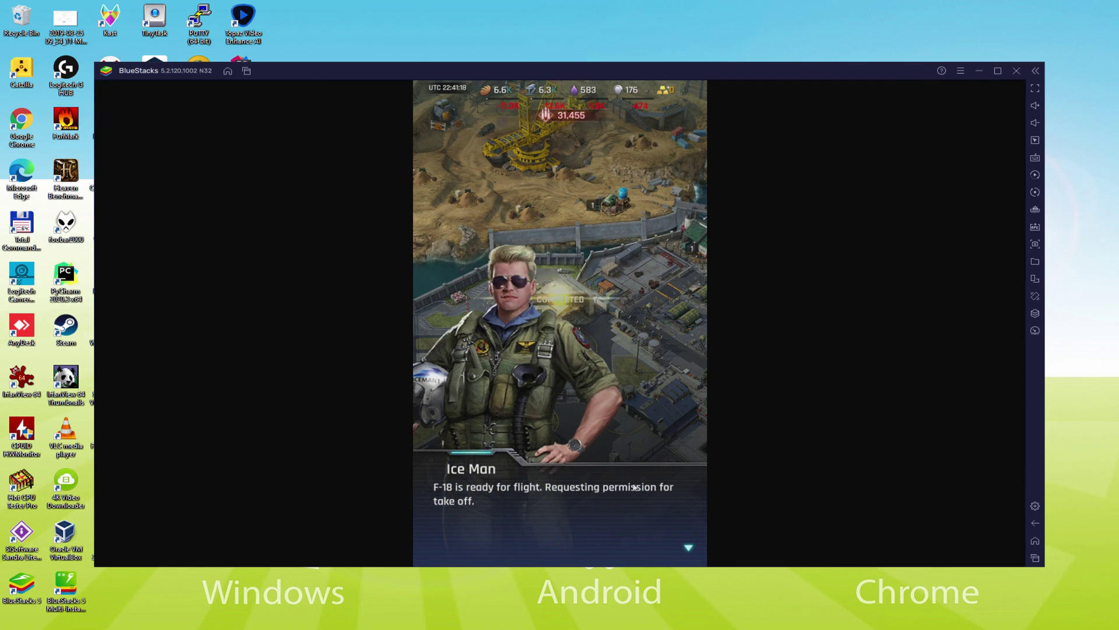
Dismiss the pilot's tutorial dialogs and the new F-18H jet card.
{"action": "left_click", "coordinate": [634, 487]}
{"action": "left_click", "coordinate": [634, 487]}
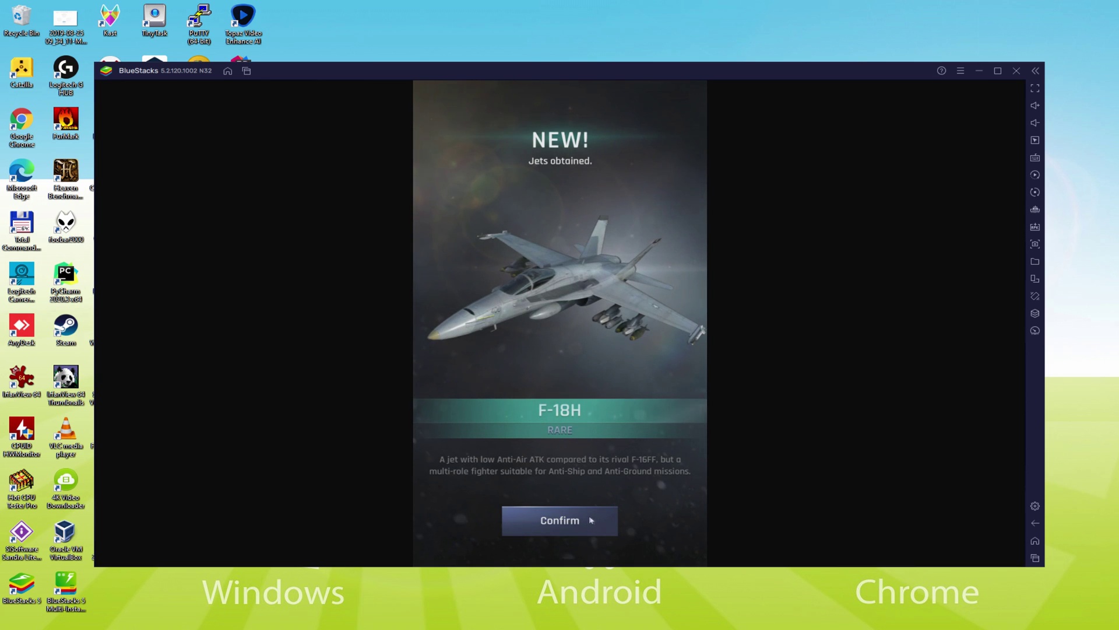
{"action": "left_click", "coordinate": [591, 520]}
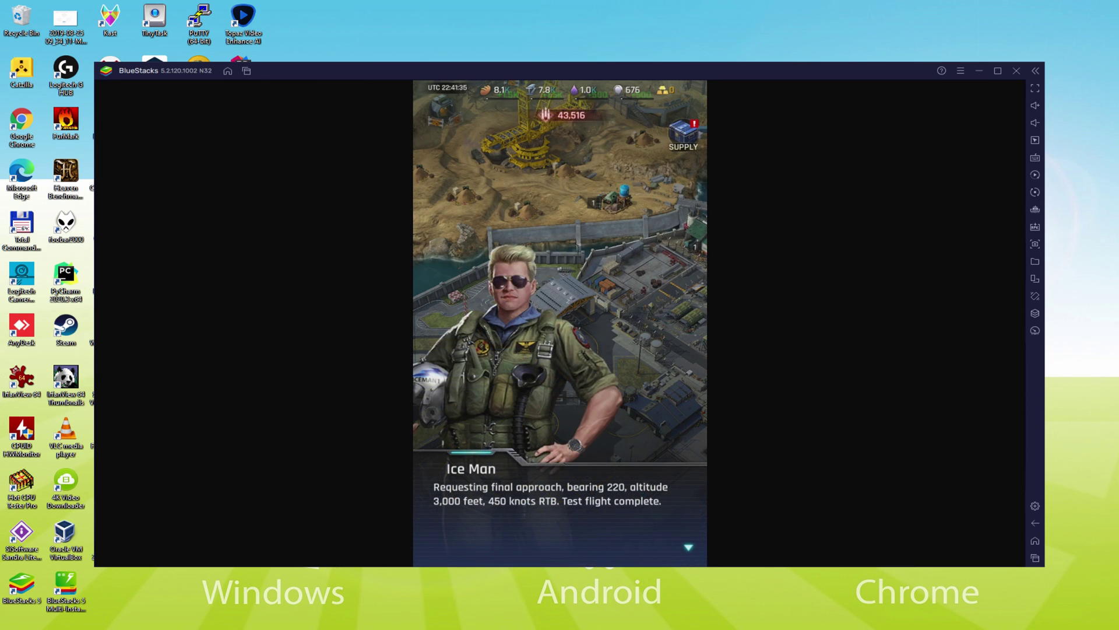
{"action": "left_click", "coordinate": [593, 462]}
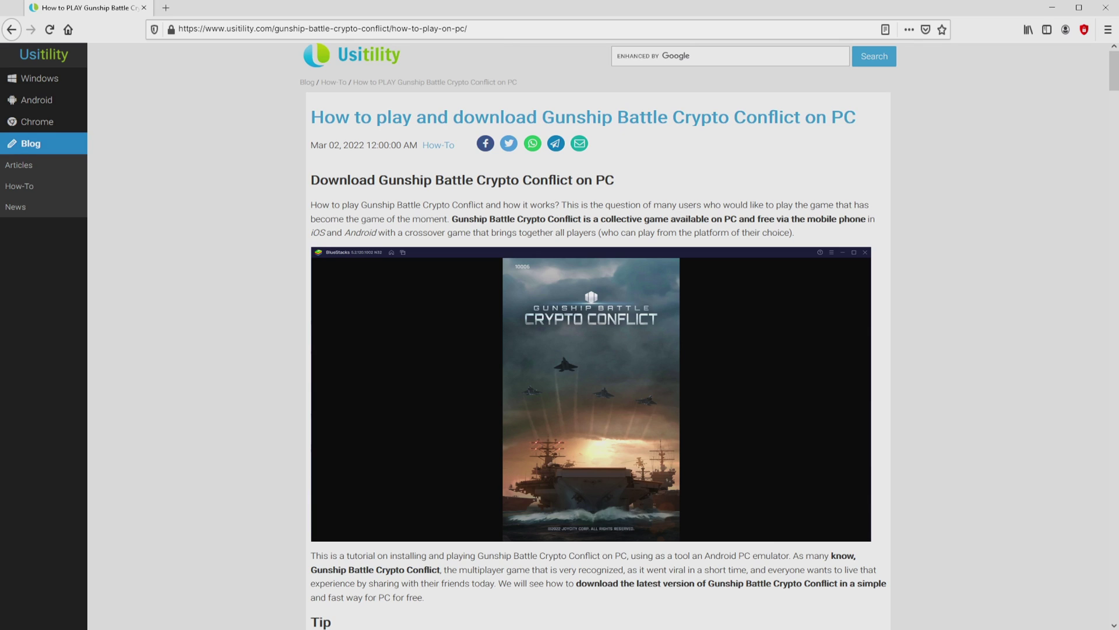
Scroll down the Usitility guide toward the green Download Game on PC button.
{"action": "scroll", "coordinate": [598, 336], "scroll_direction": "down", "scroll_amount": 4}
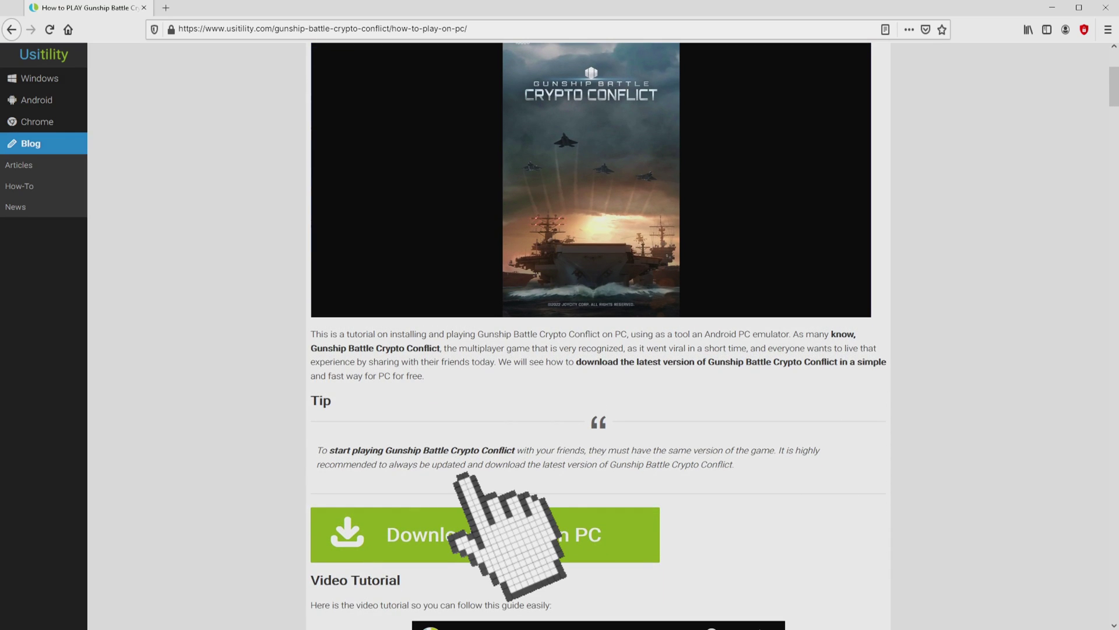
Download the BlueStacks installer from the Gunship Battle Crypto Conflict download page.
{"action": "left_click", "coordinate": [483, 534]}
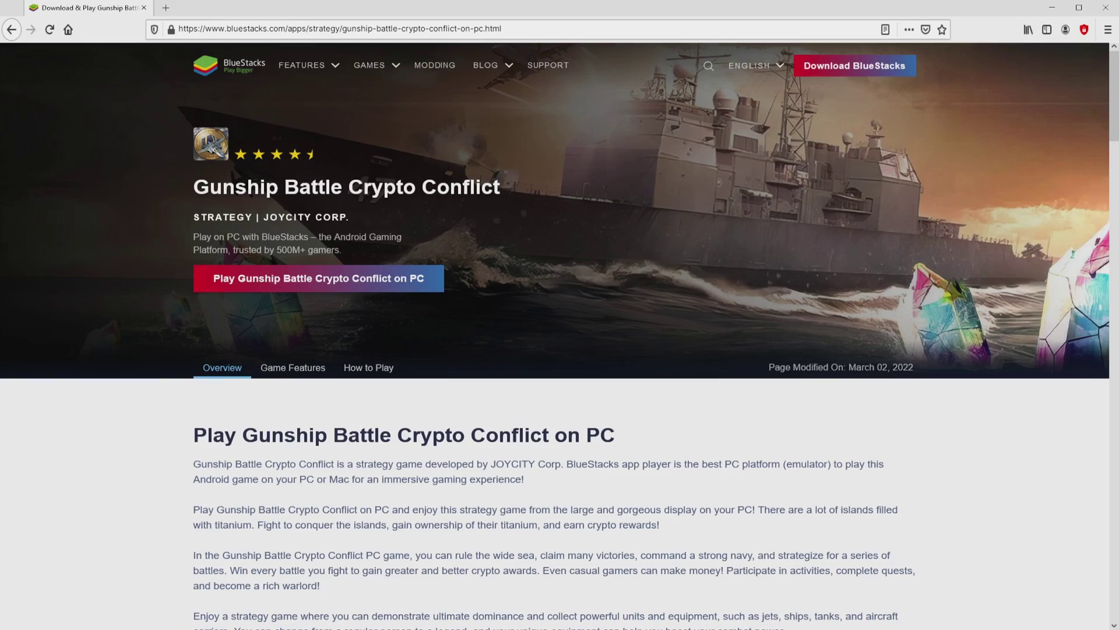
{"action": "scroll", "coordinate": [554, 335], "scroll_direction": "down", "scroll_amount": 20}
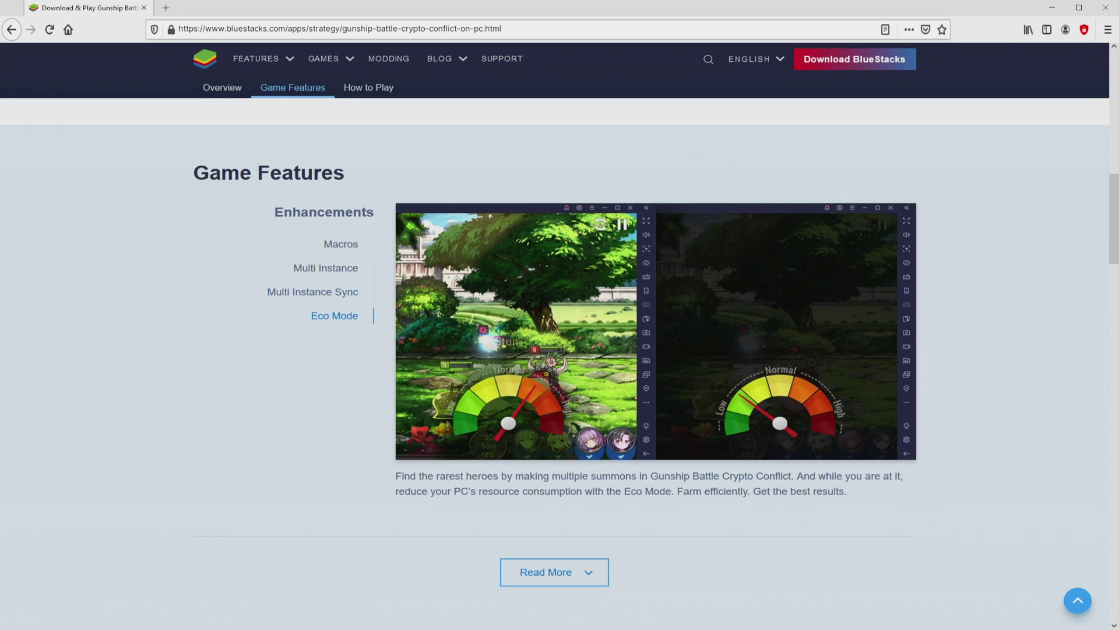
{"action": "key", "text": "Home"}
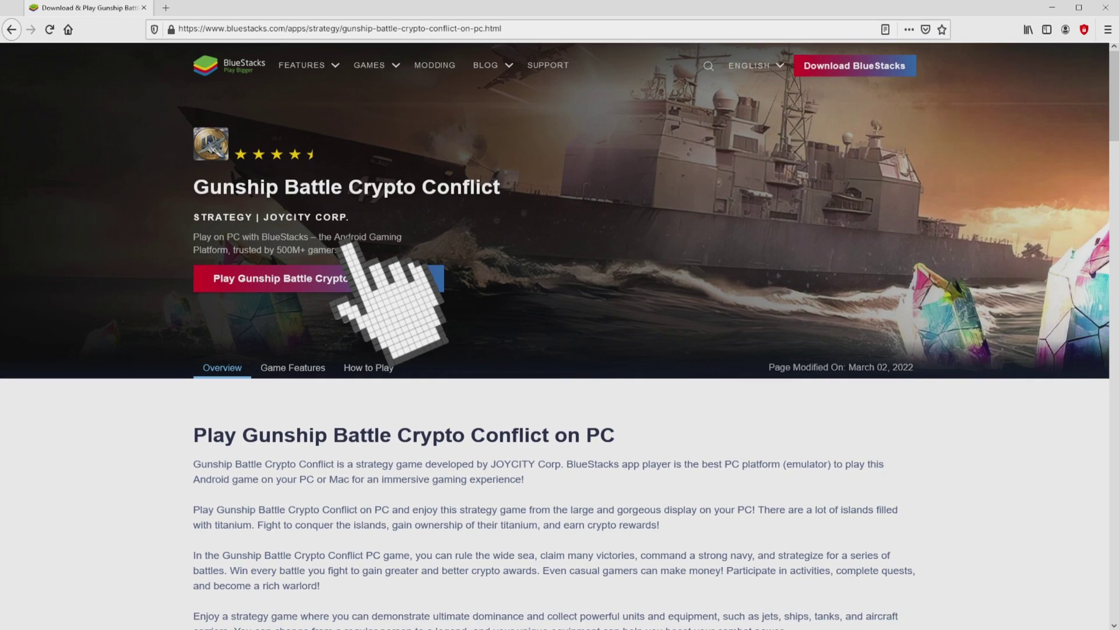
{"action": "left_click", "coordinate": [348, 274]}
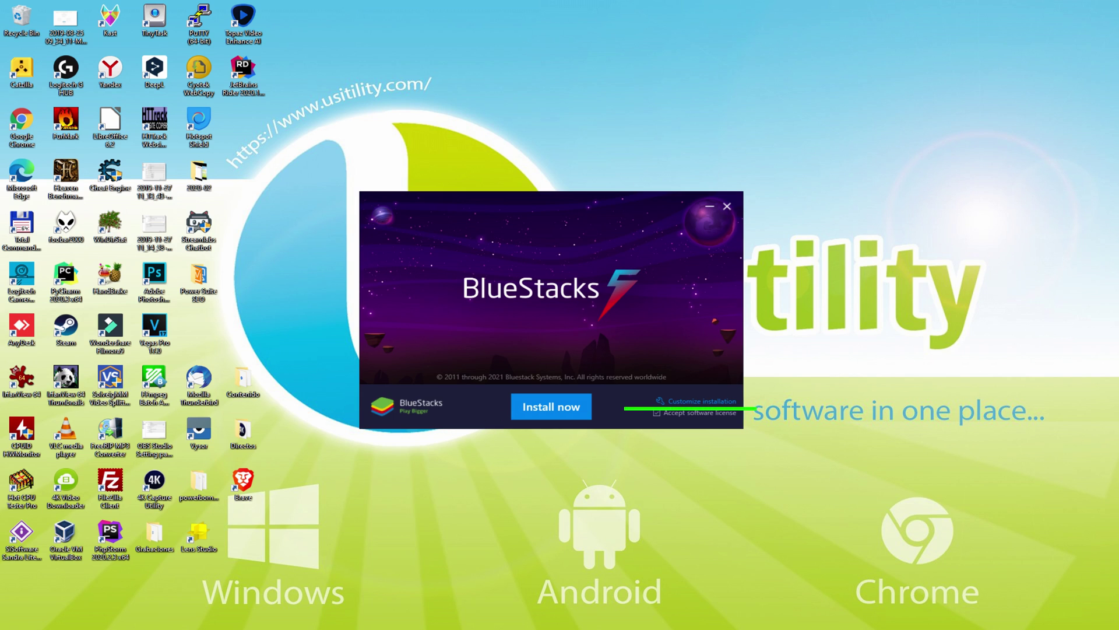
Review the custom installation data path, then start installing BlueStacks.
{"action": "left_click", "coordinate": [691, 402]}
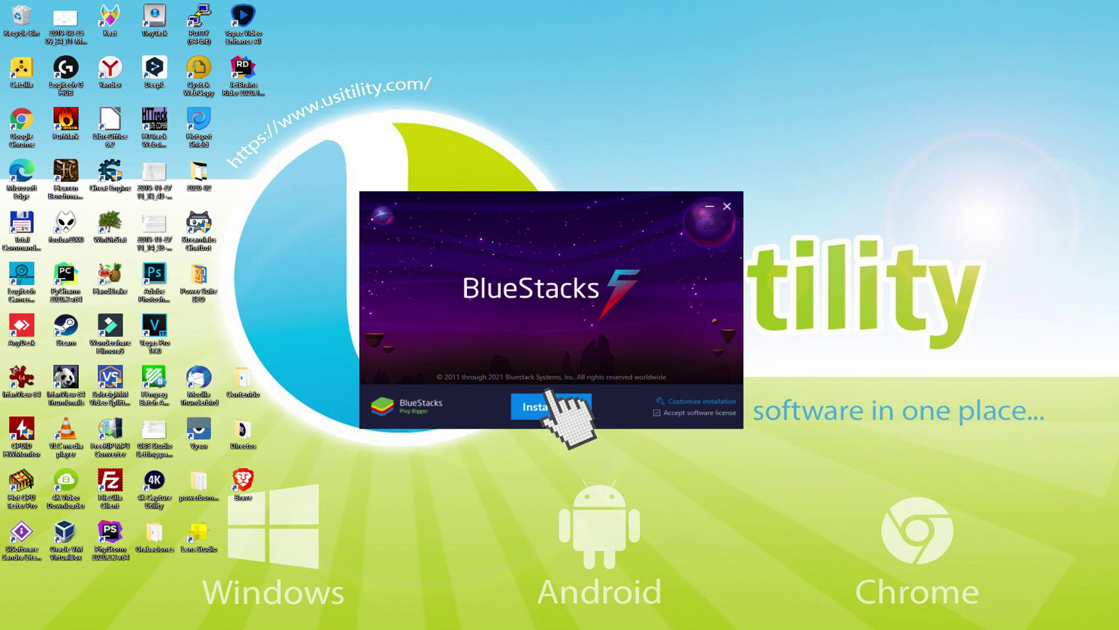
{"action": "left_click", "coordinate": [615, 402]}
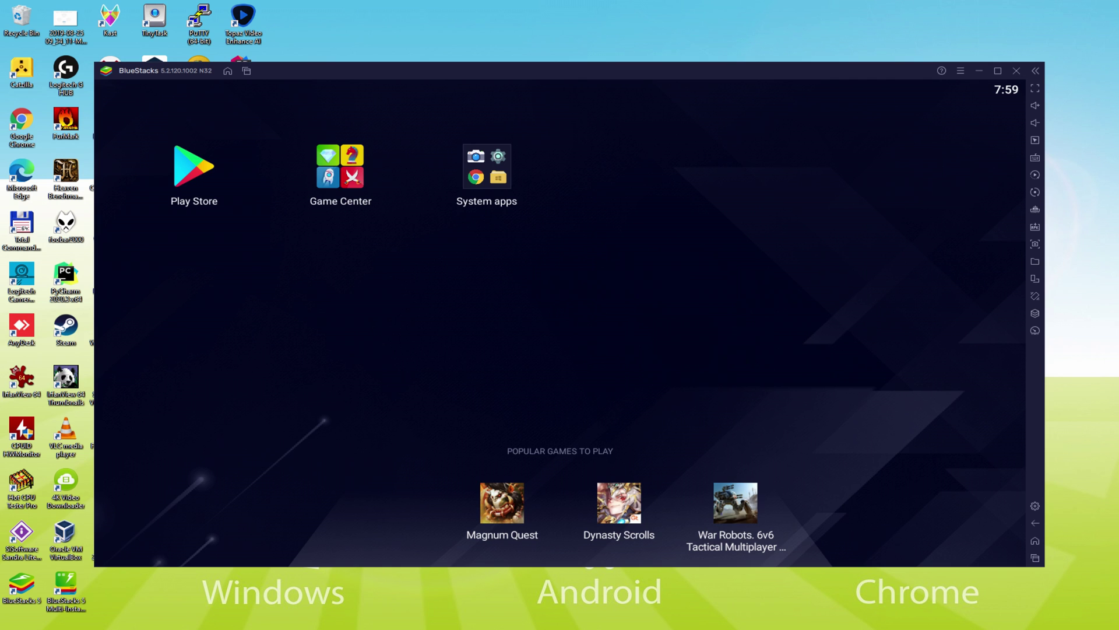
Sign in to Play Store, accept Google's terms and turn off Back up to Google Drive.
{"action": "left_click", "coordinate": [196, 169]}
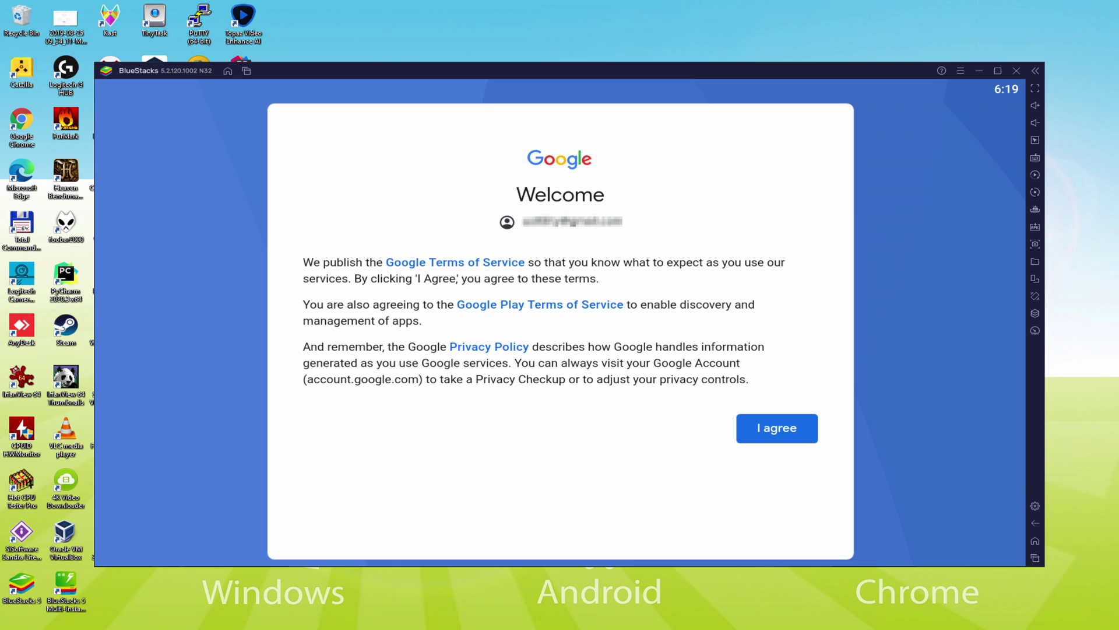
{"action": "left_click", "coordinate": [773, 433]}
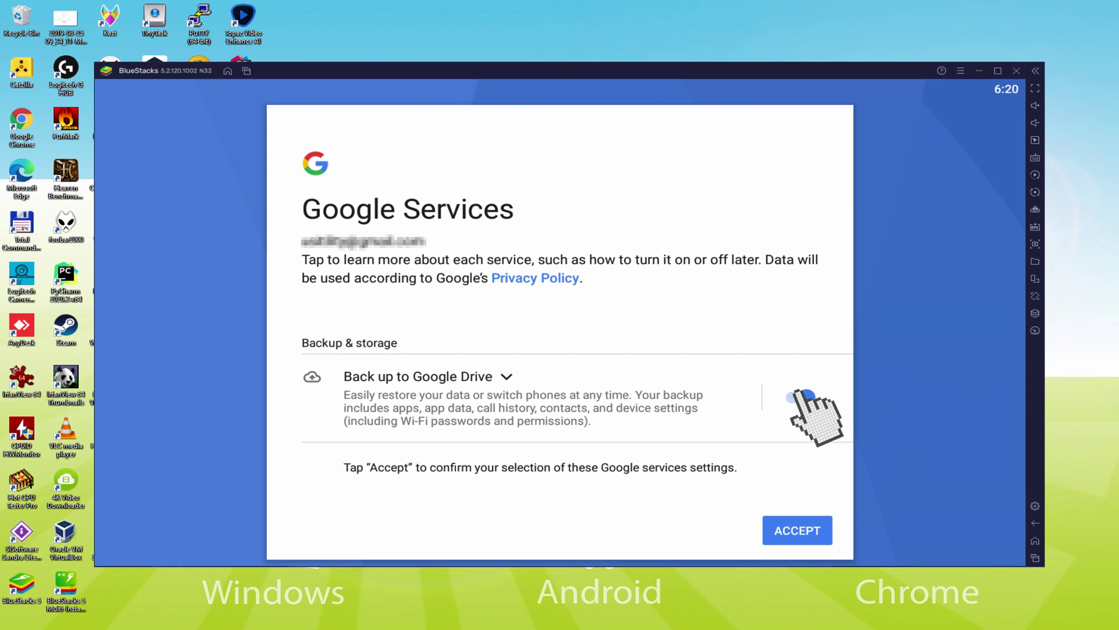
{"action": "left_click", "coordinate": [802, 397]}
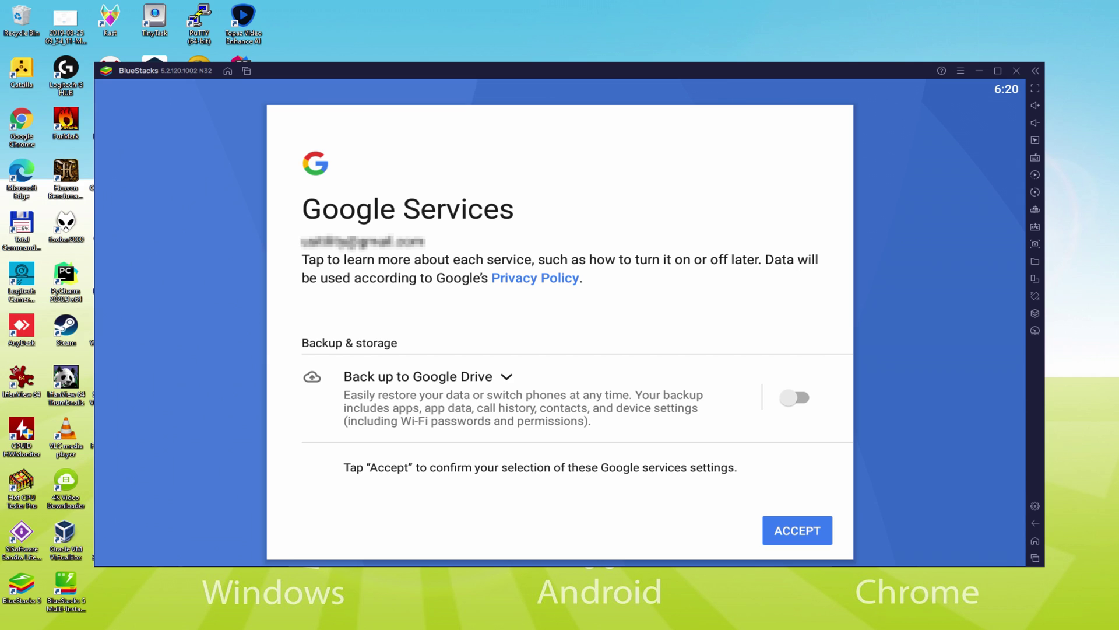
{"action": "left_click", "coordinate": [796, 524]}
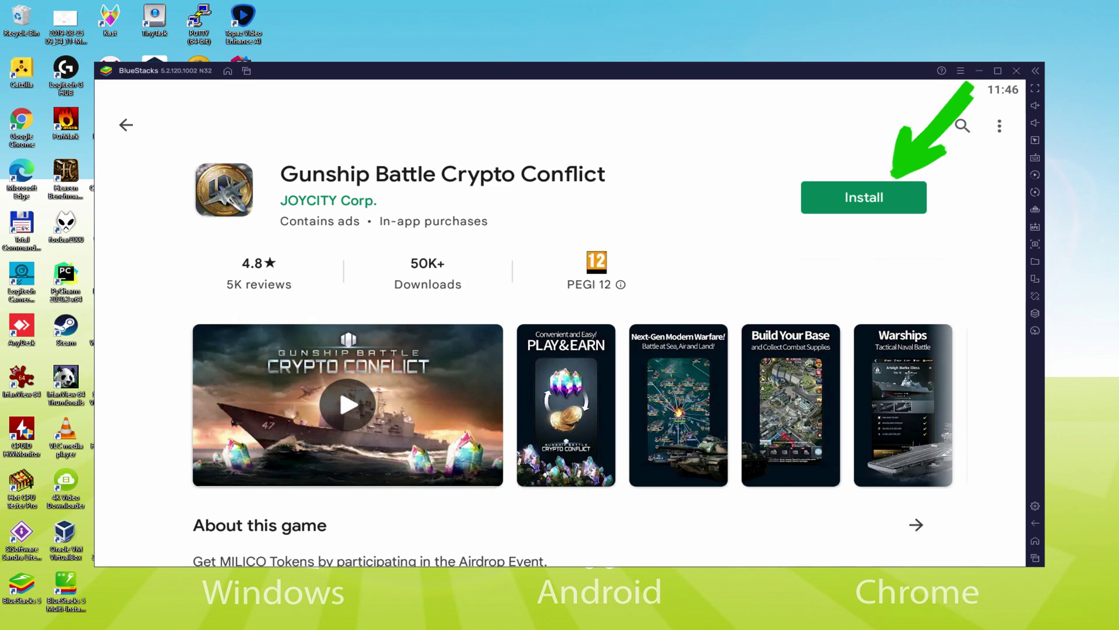
Install Gunship Battle Crypto Conflict from Play Store and return to the home screen.
{"action": "left_click", "coordinate": [897, 198]}
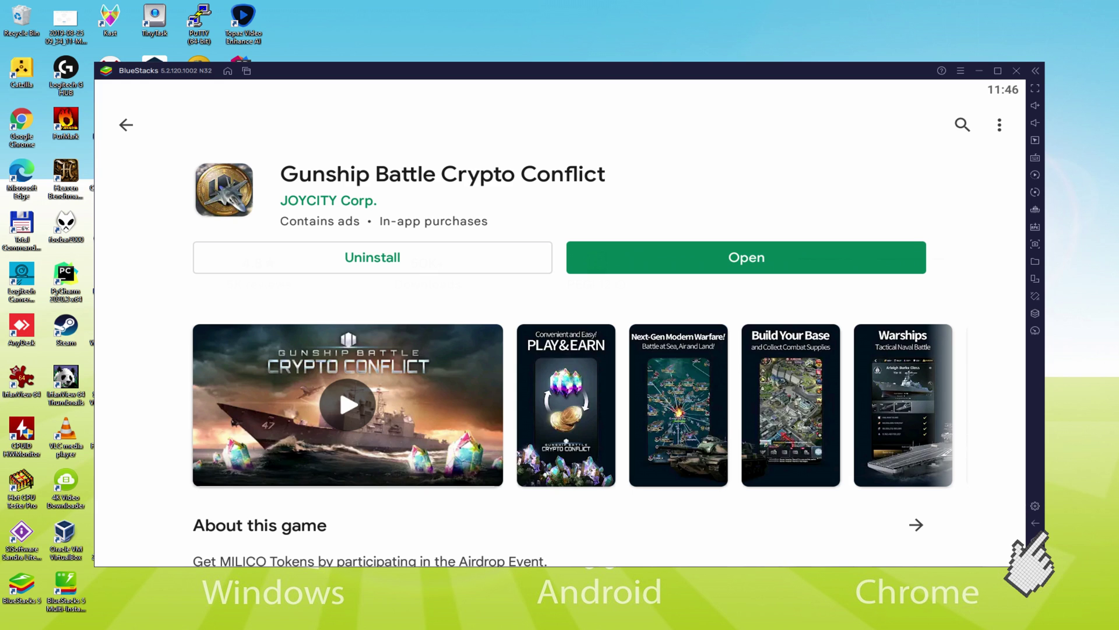
{"action": "left_click", "coordinate": [1036, 541]}
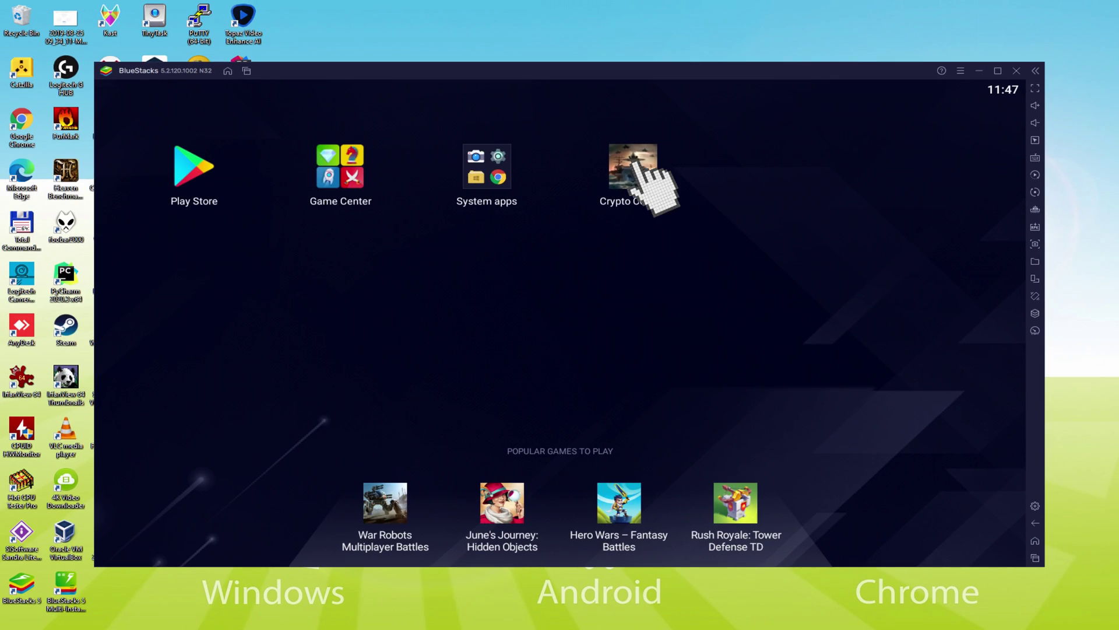
Launch Crypto Conflict from the home screen and call in the supply aircraft.
{"action": "left_click", "coordinate": [634, 163]}
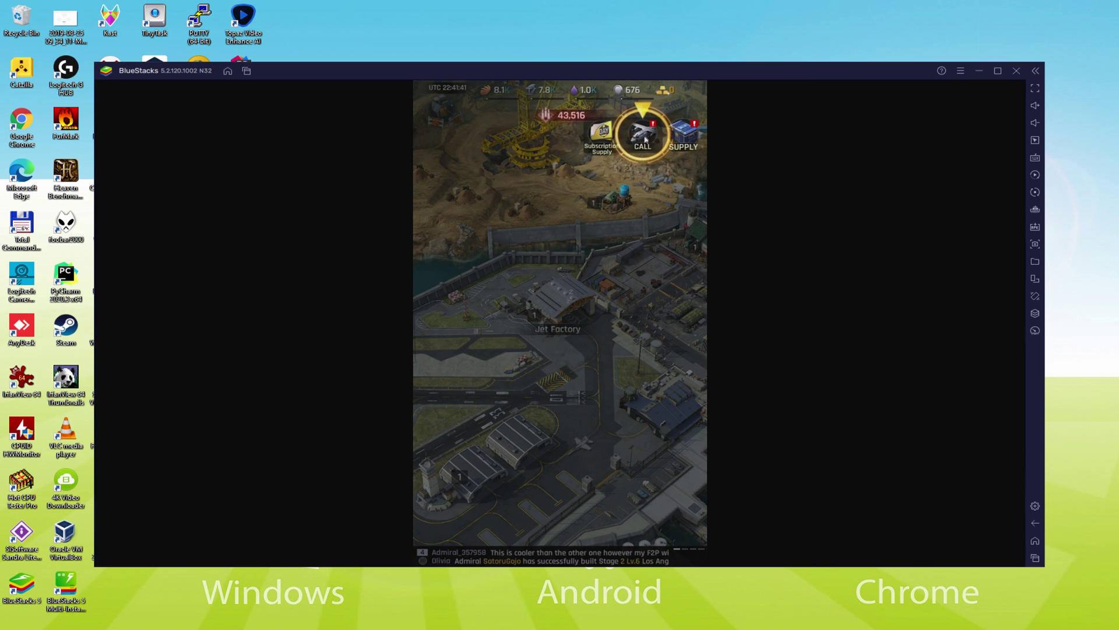
{"action": "left_click", "coordinate": [646, 139]}
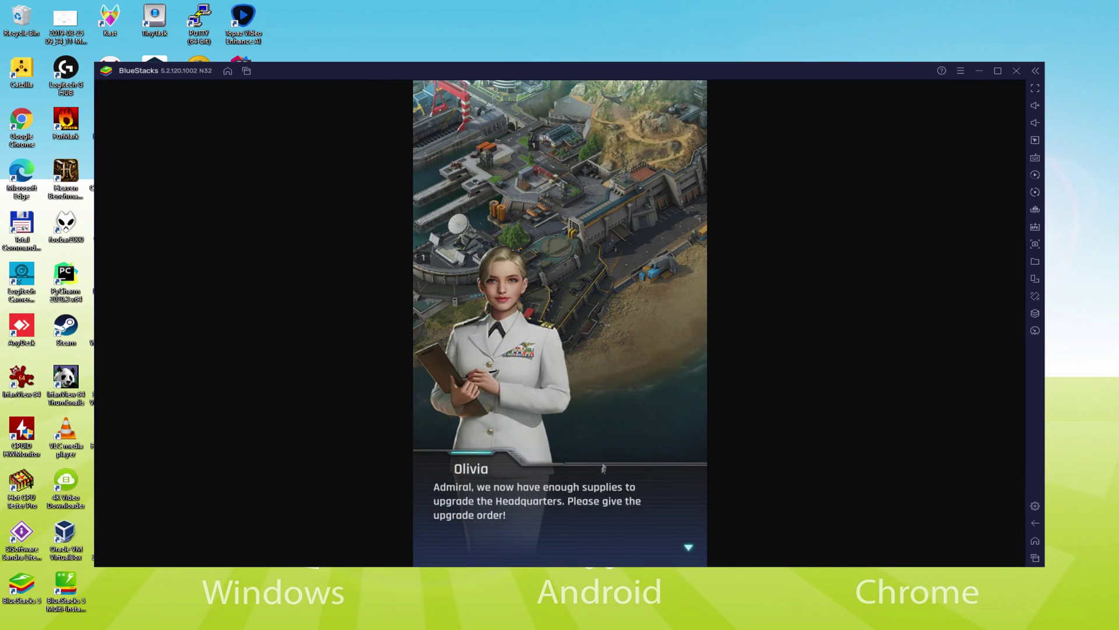
Dismiss the advisor's message urging a Headquarters upgrade.
{"action": "left_click", "coordinate": [605, 500]}
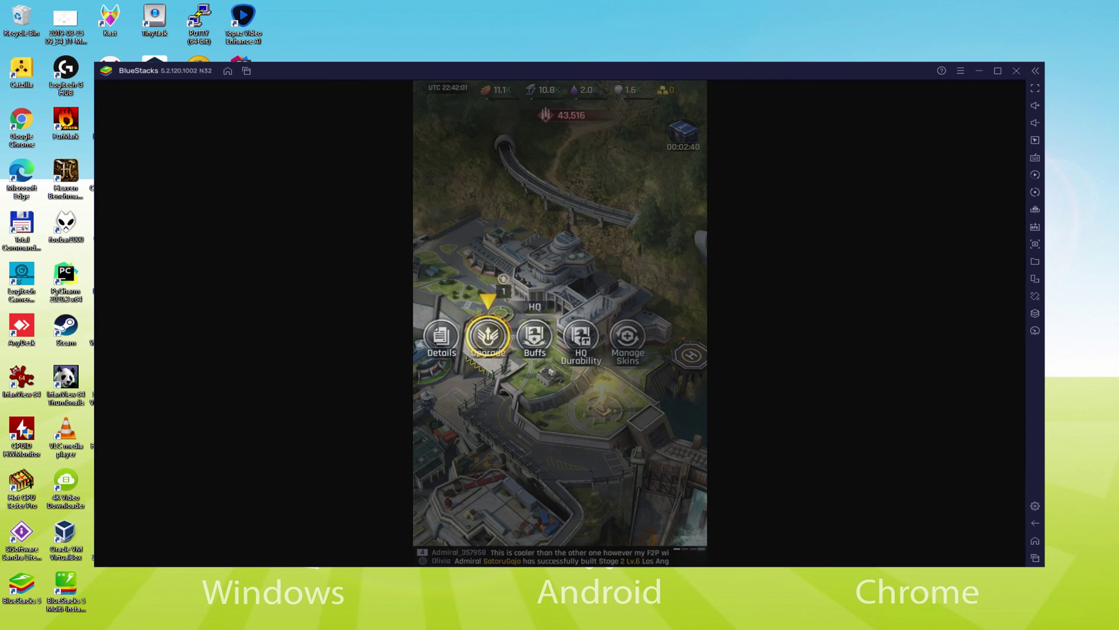
Upgrade the Headquarters to level 2 and continue into the Chapter 1 intro.
{"action": "left_click", "coordinate": [497, 360]}
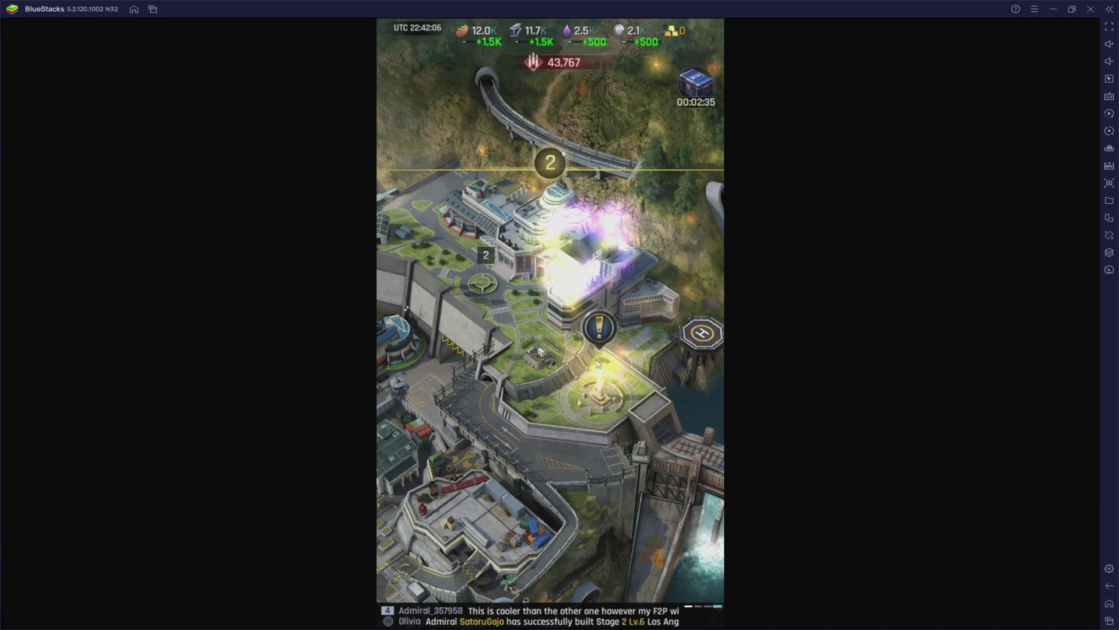
{"action": "left_click", "coordinate": [596, 359]}
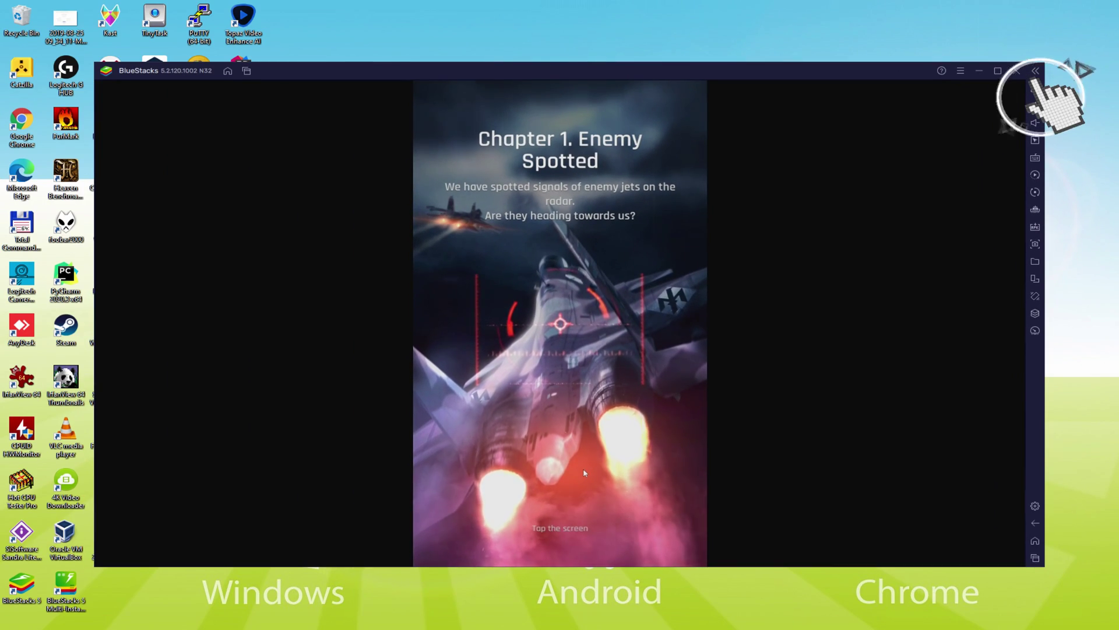
Skip the Chapter 1 cutscene and reply 'Have you found out where the enemy crafts are headed to?'.
{"action": "left_click", "coordinate": [978, 111]}
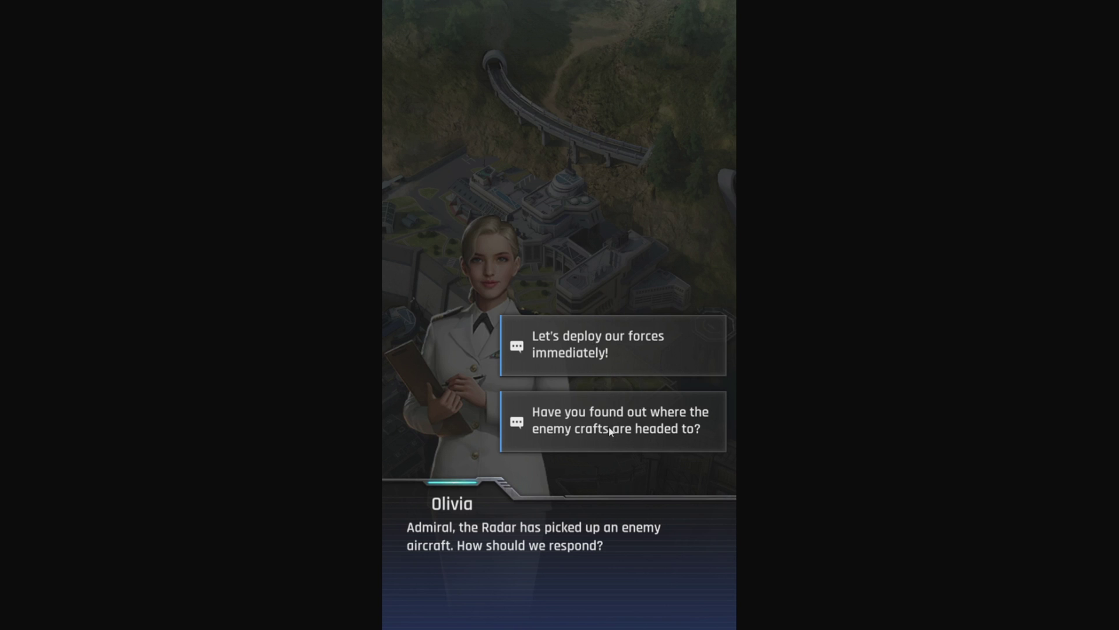
{"action": "left_click", "coordinate": [609, 416]}
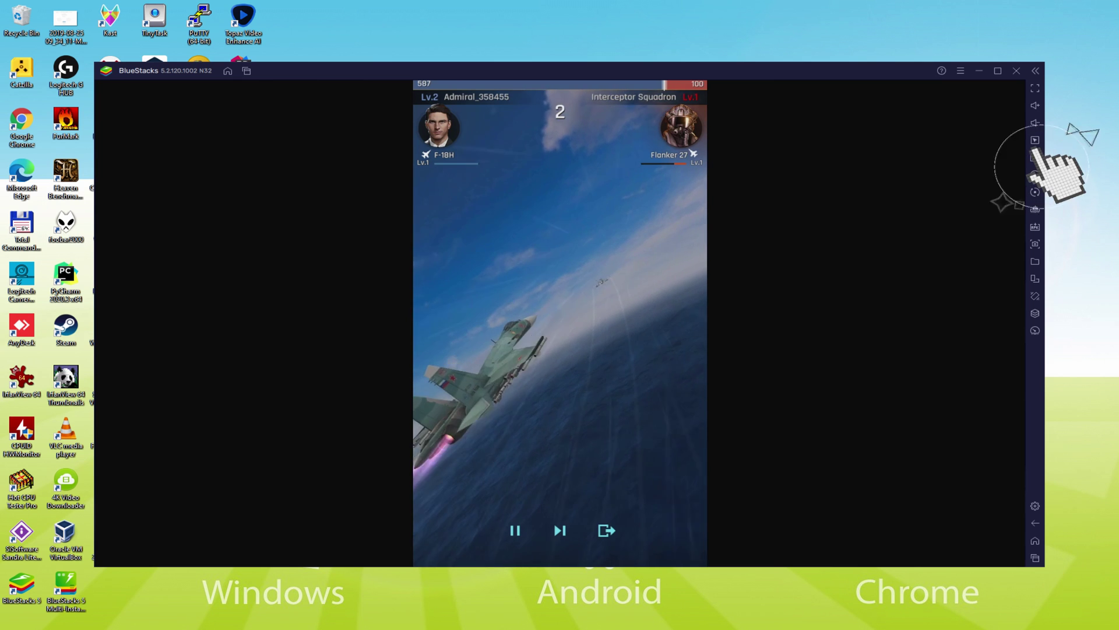
Show the key-mapping Controls editor from the right sidebar, then close it to return to the game.
{"action": "left_click", "coordinate": [1035, 157]}
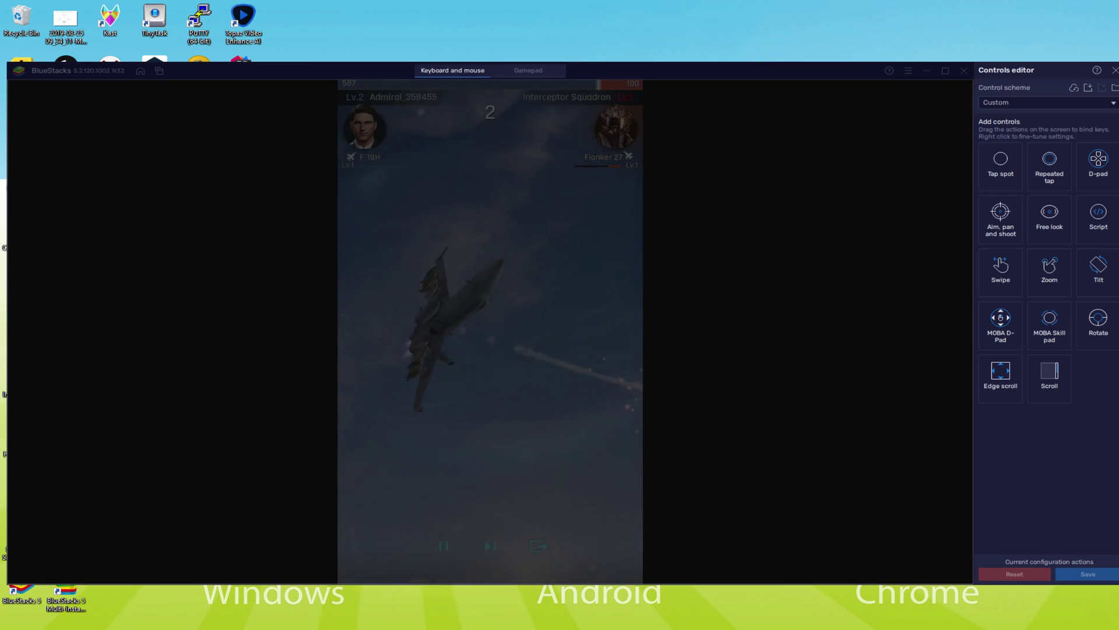
{"action": "left_click", "coordinate": [1114, 70]}
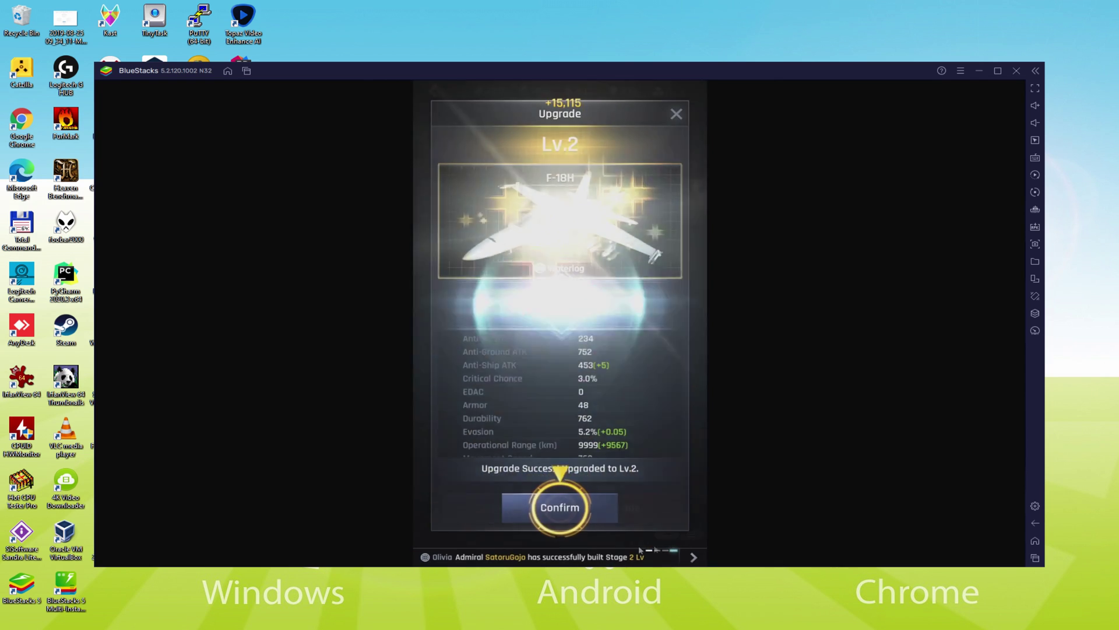
Accept the F-18H Lv.2 upgrade result and order a new F-18H jet at the Jet Factory.
{"action": "left_click", "coordinate": [580, 508]}
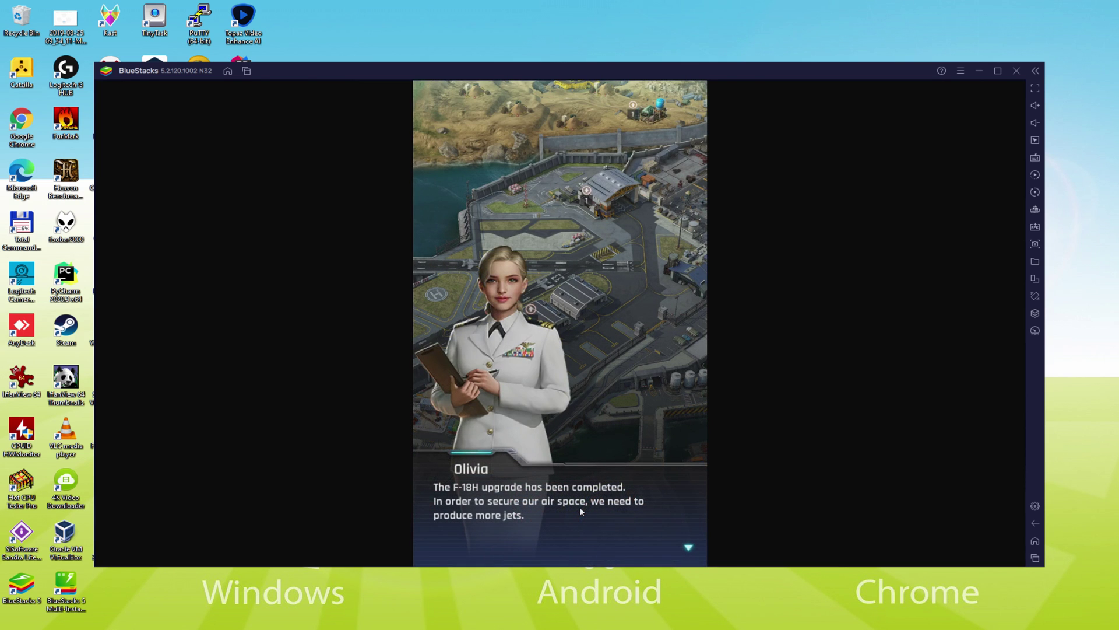
{"action": "left_click", "coordinate": [581, 512]}
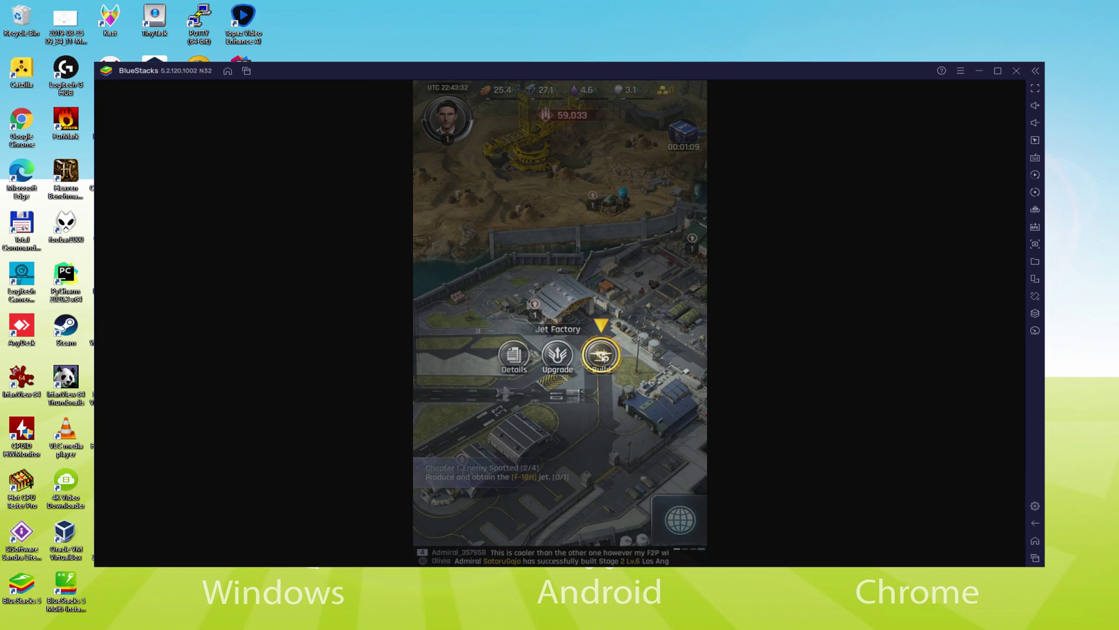
{"action": "left_click", "coordinate": [601, 356]}
{"action": "left_click", "coordinate": [693, 519]}
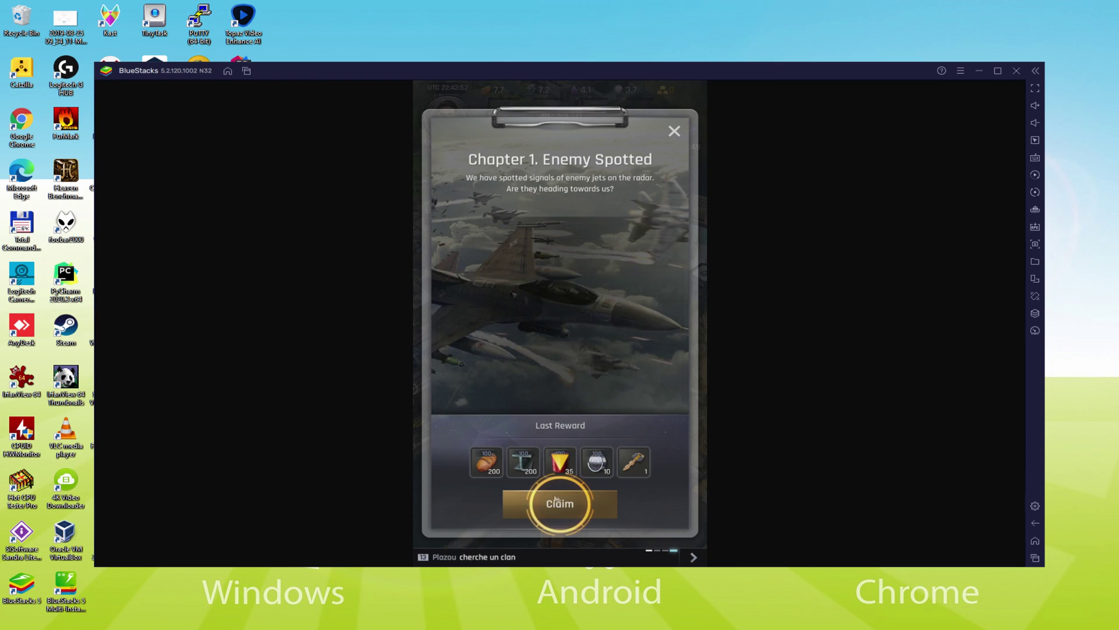
Claim the Chapter 1 reward, start Chapter 2 Readying Posture, and choose the new construction method suggestion.
{"action": "left_click", "coordinate": [555, 500]}
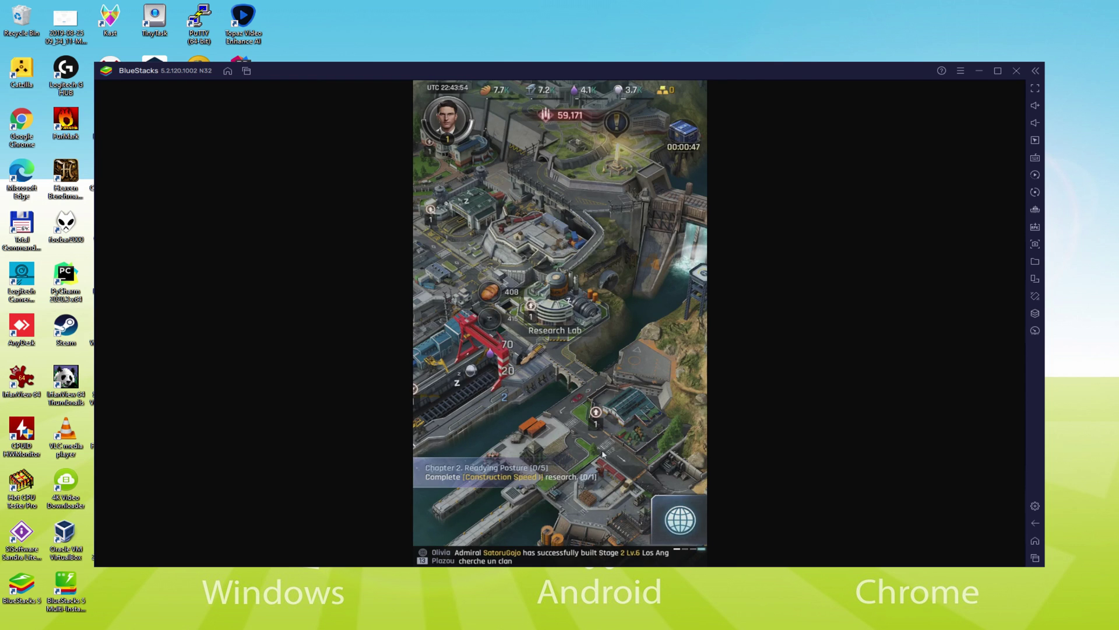
{"action": "left_click", "coordinate": [586, 468]}
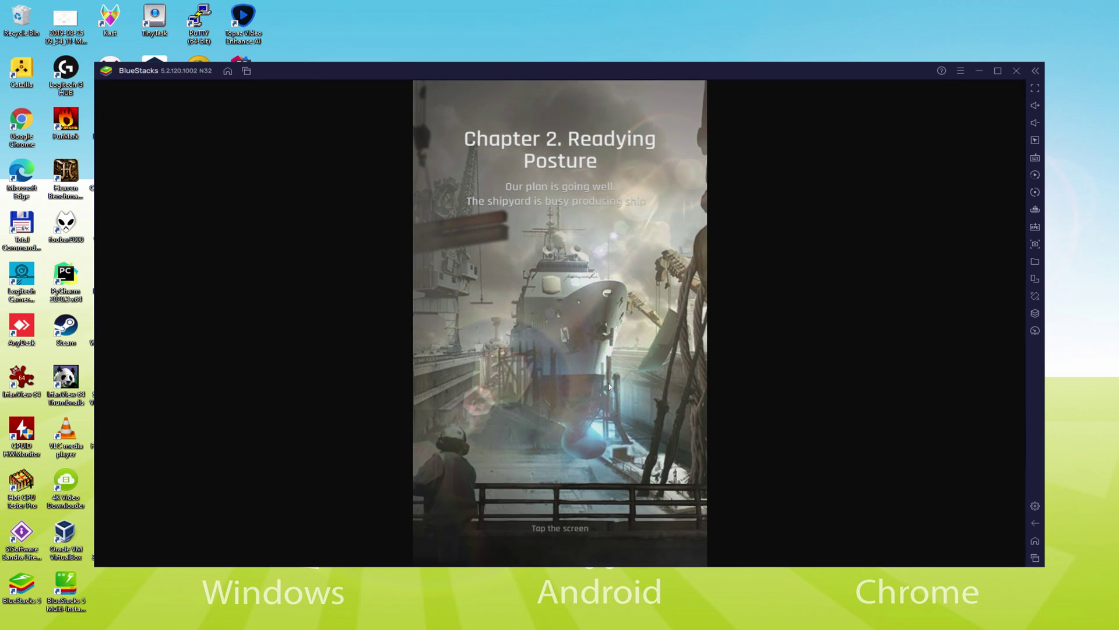
{"action": "left_click", "coordinate": [612, 408]}
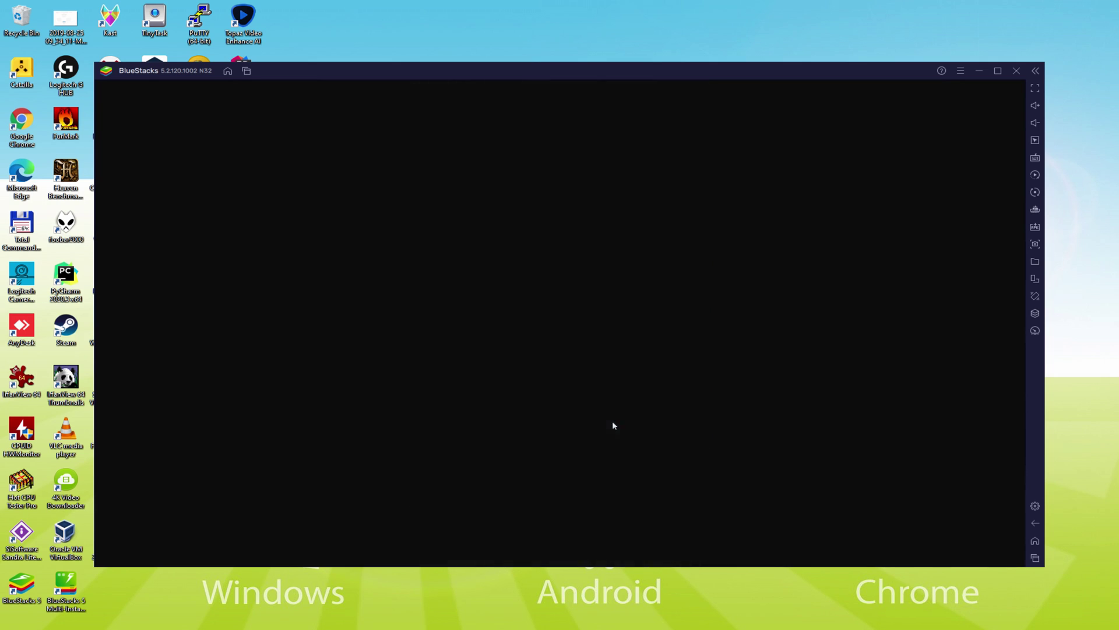
{"action": "left_click", "coordinate": [583, 406]}
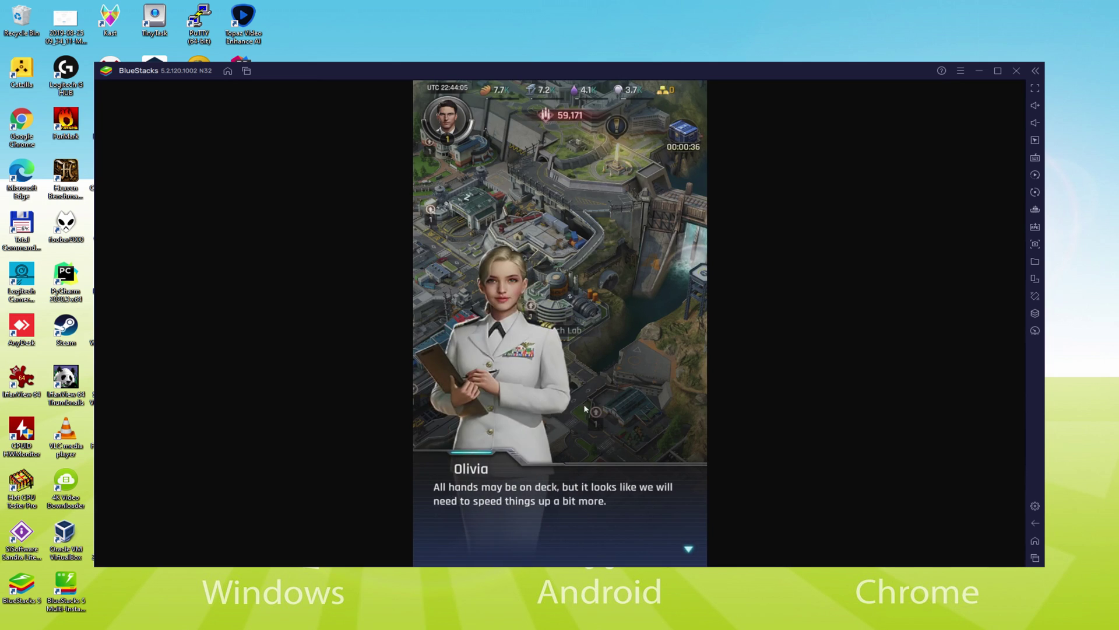
{"action": "left_click", "coordinate": [586, 409]}
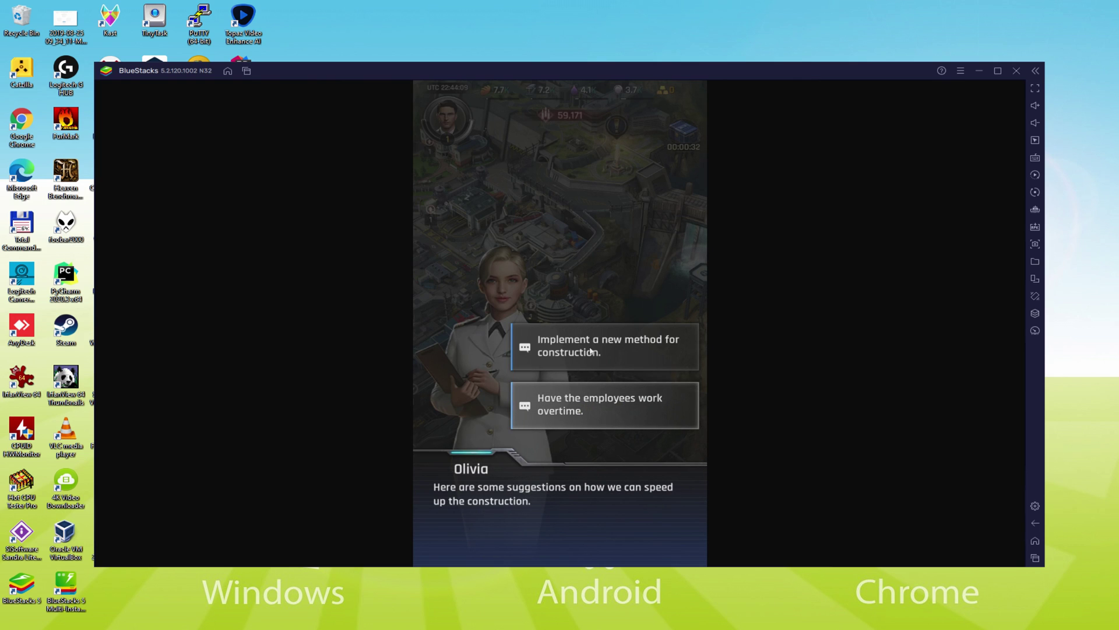
{"action": "left_click", "coordinate": [591, 351]}
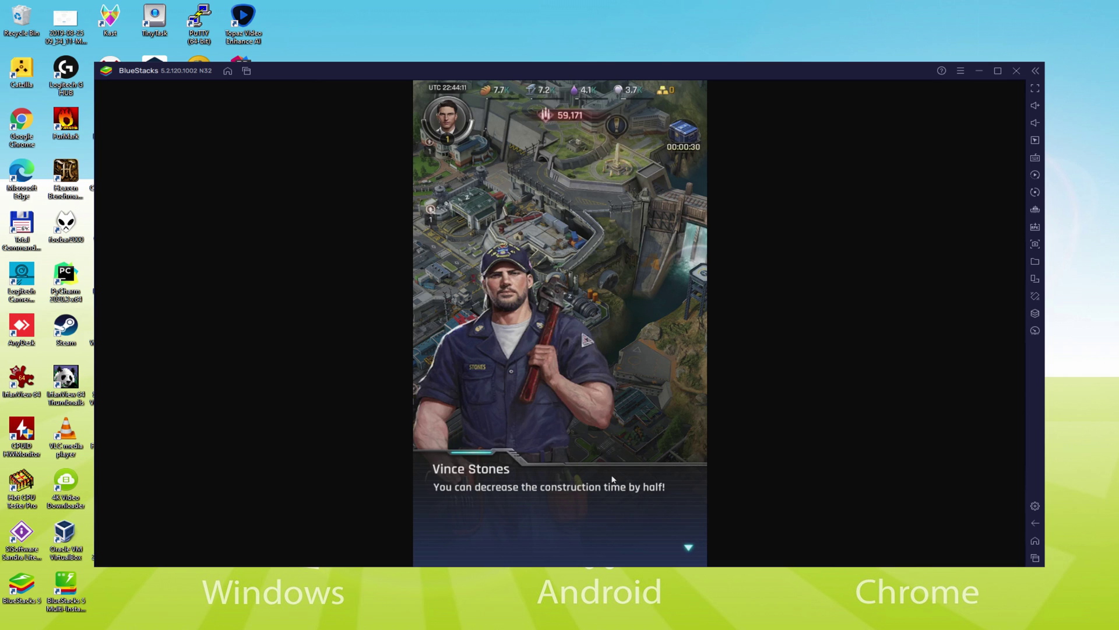
{"action": "left_click", "coordinate": [612, 479]}
Research Construction Speed I in the Research Lab's Administration tree.
{"action": "left_click", "coordinate": [607, 461]}
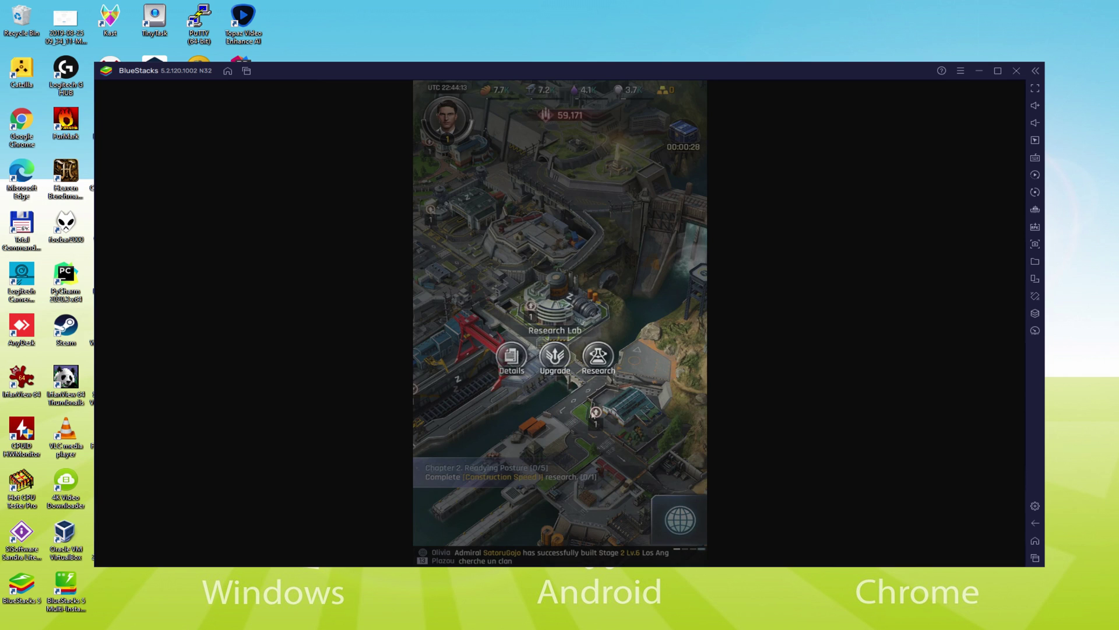
{"action": "left_click", "coordinate": [598, 356]}
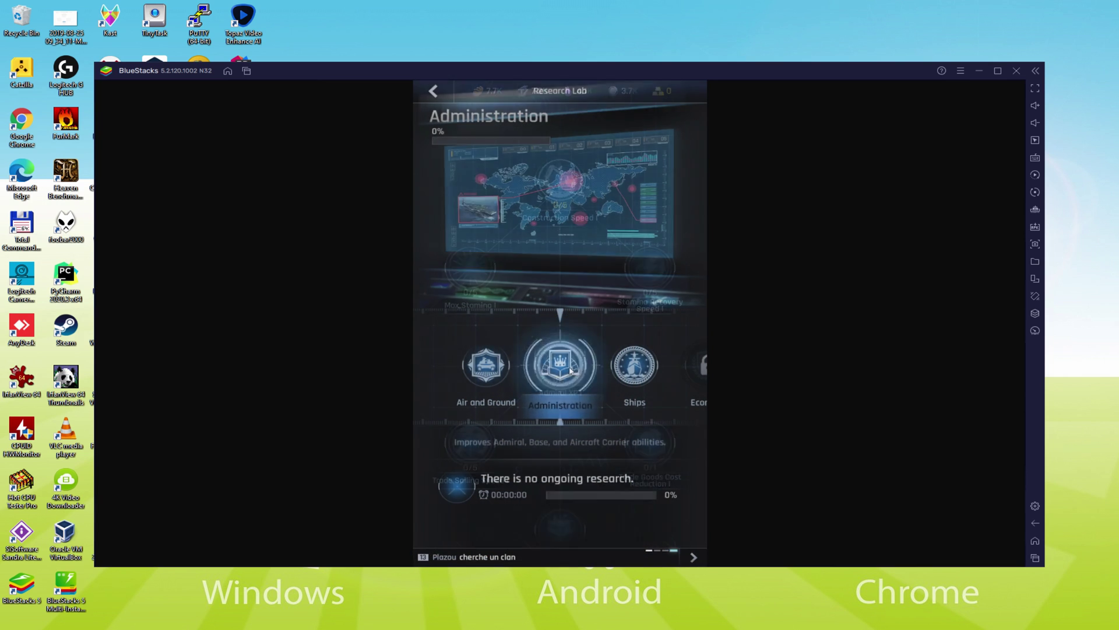
{"action": "left_click", "coordinate": [569, 367]}
{"action": "left_click", "coordinate": [567, 180]}
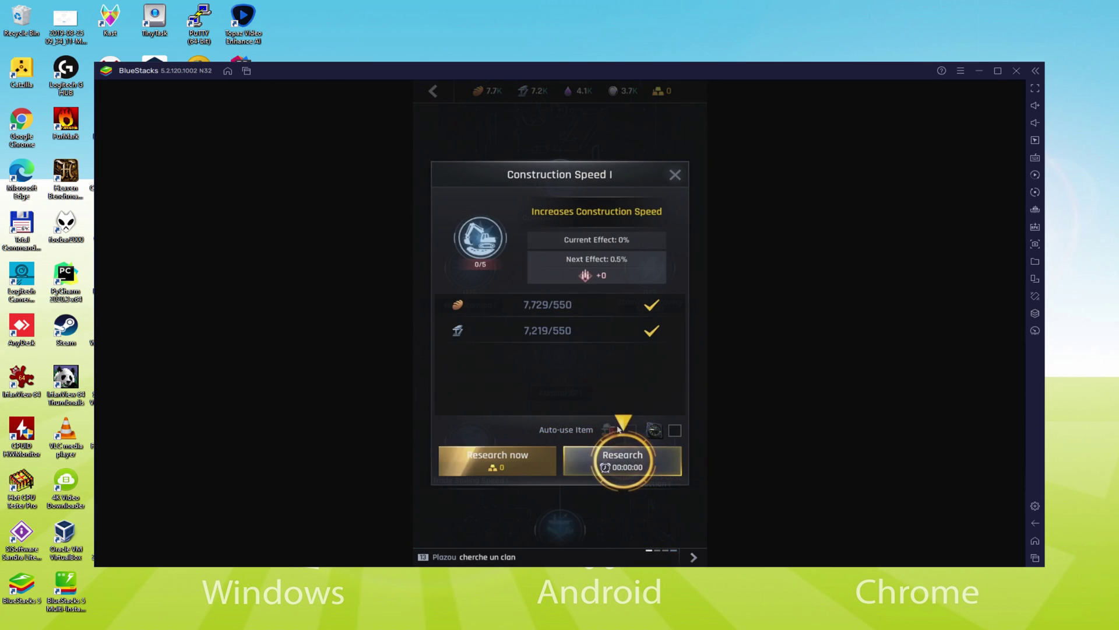
{"action": "left_click", "coordinate": [628, 464]}
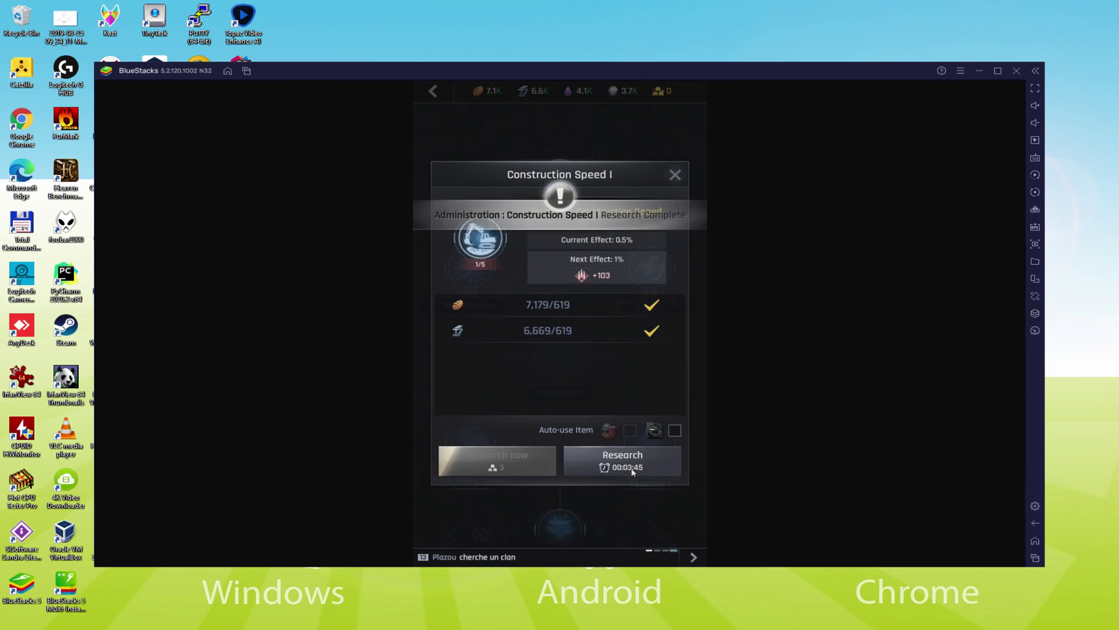